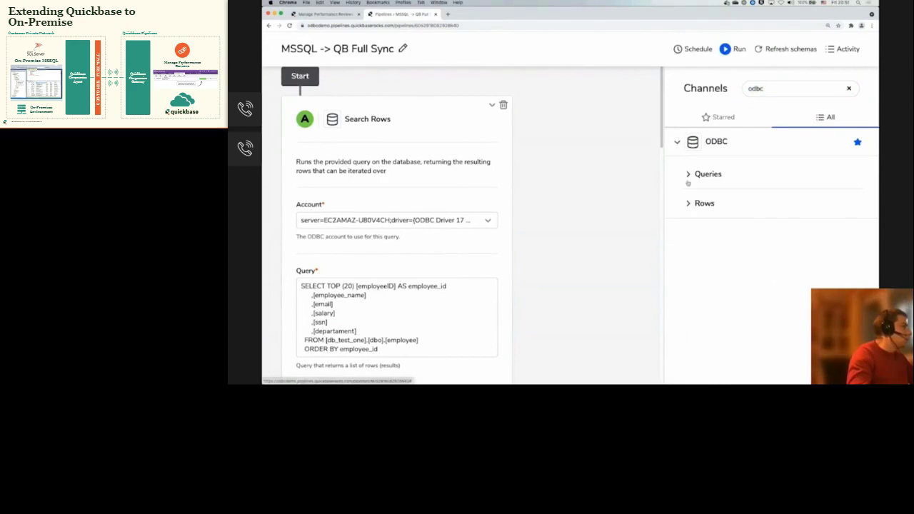
Step: List the ODBC channel's Rows steps and examine the SQL query in the Search Rows step
click(688, 205)
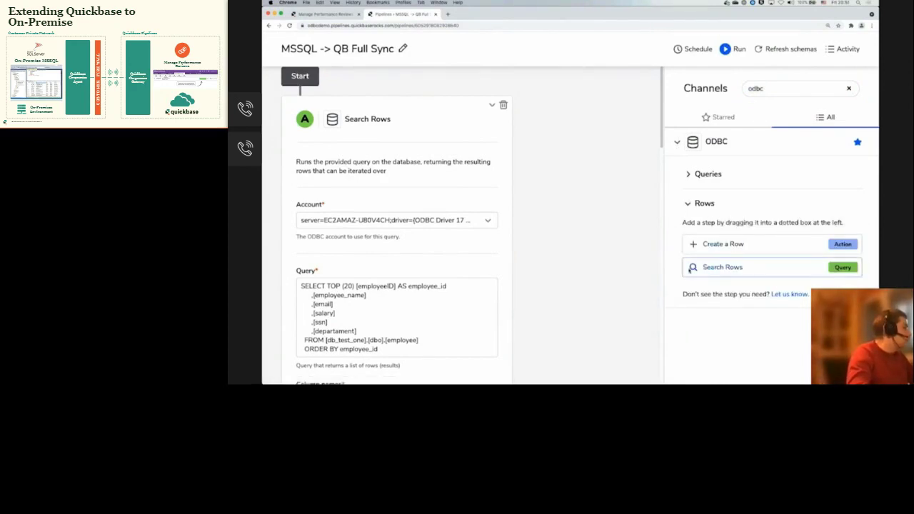
scroll(391, 241, down, 3)
double_click(305, 228)
click(305, 228)
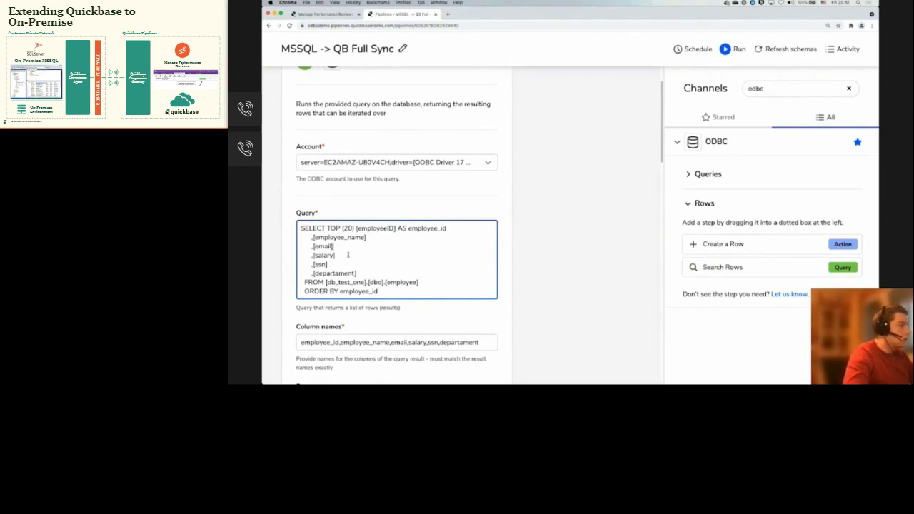
scroll(354, 254, down, 1)
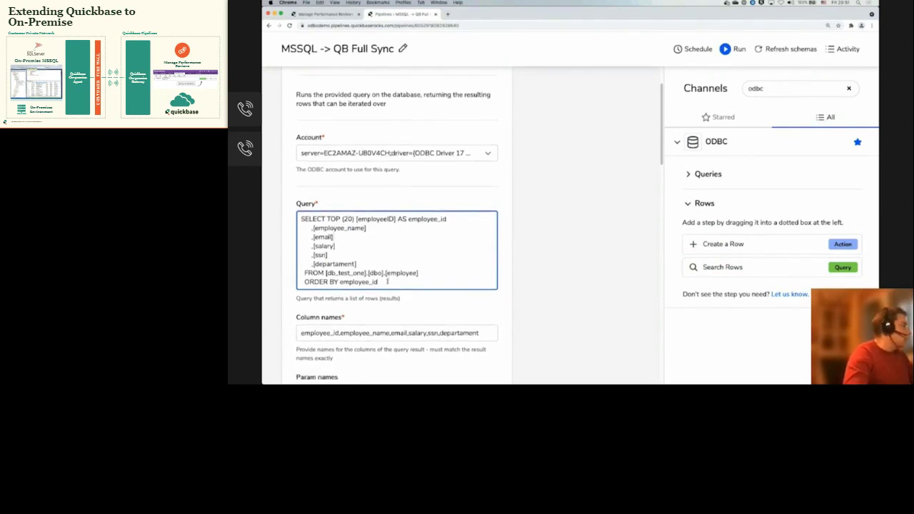
drag(301, 218, 392, 282)
click(391, 282)
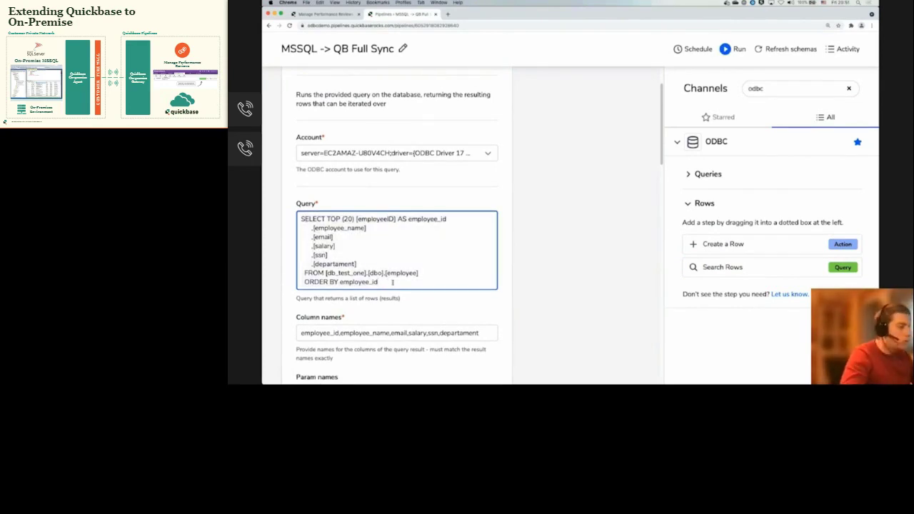
scroll(394, 250, down, 1)
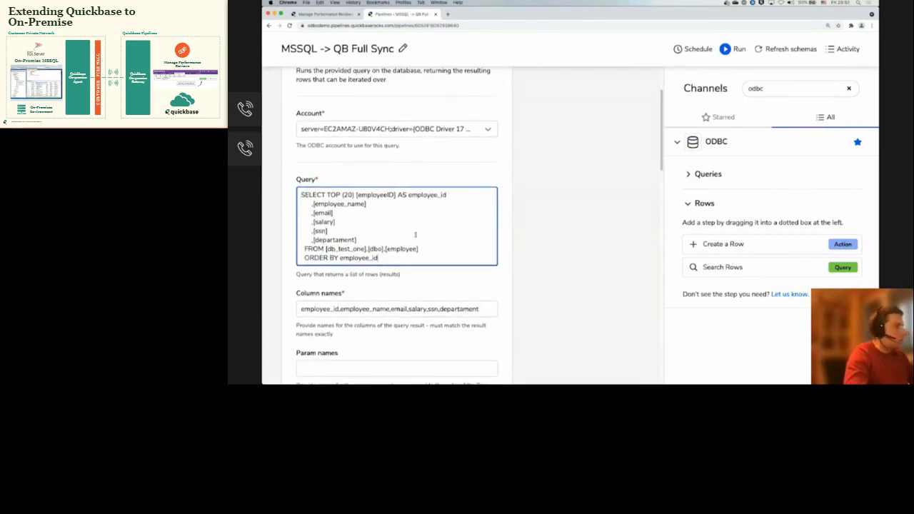
Step: Review the Search Rows step's column names, param names, column types and limit
scroll(425, 242, down, 3)
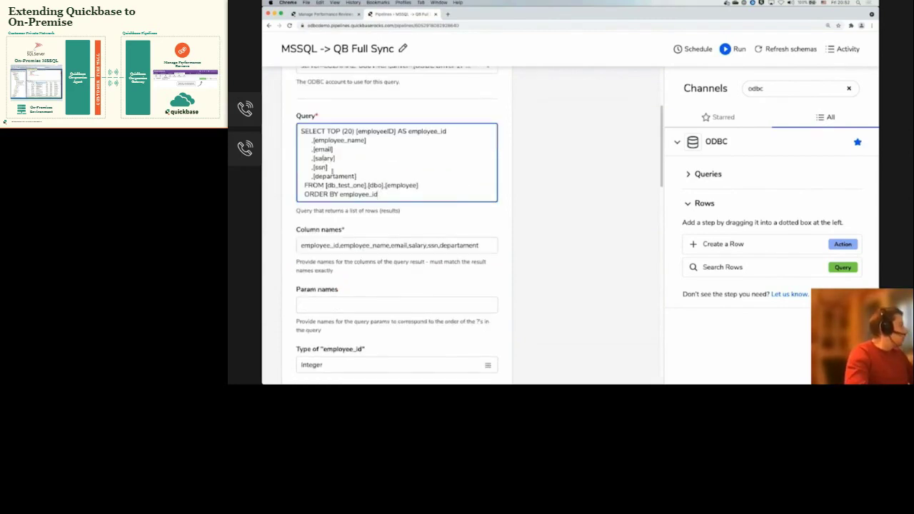
scroll(429, 181, down, 3)
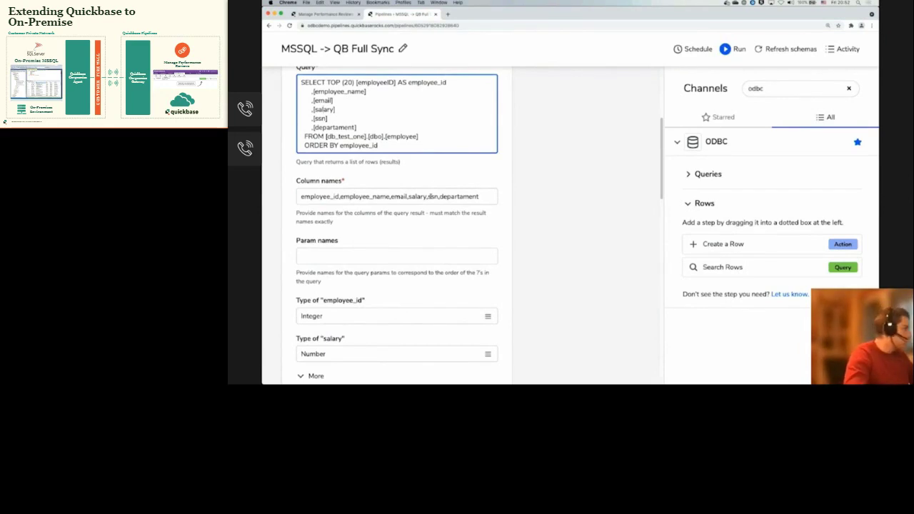
scroll(434, 185, down, 3)
scroll(375, 266, down, 5)
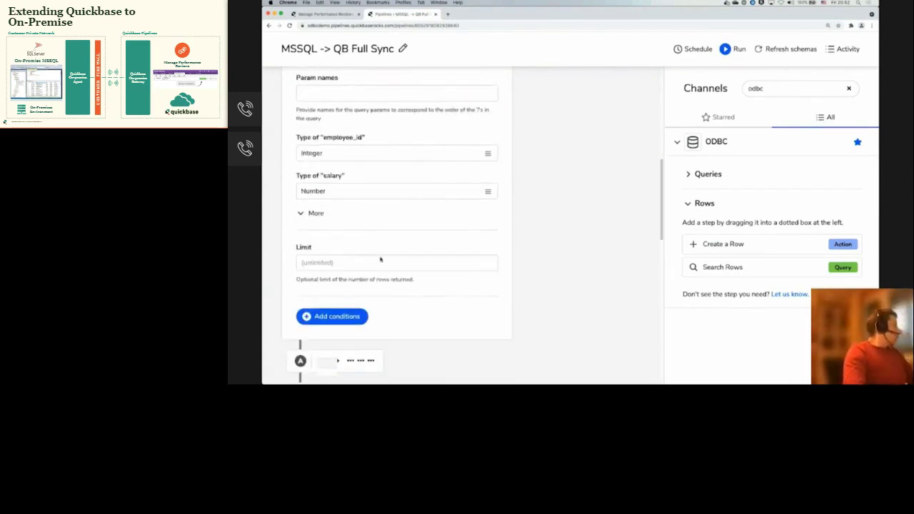
Step: Examine the pipeline's structure after Search Rows, from Prepare Bulk Record Upsert through the For each loop to its Do branch
scroll(374, 260, down, 2)
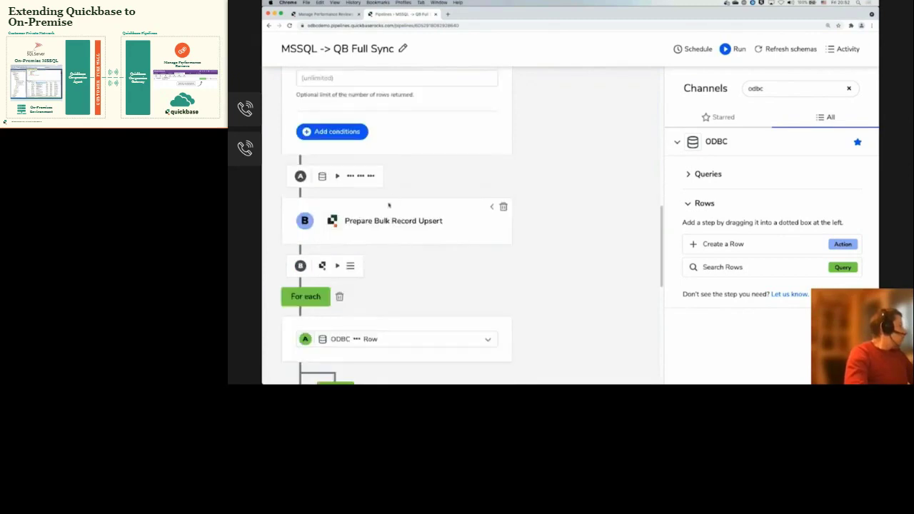
scroll(349, 234, down, 1)
scroll(355, 232, down, 1)
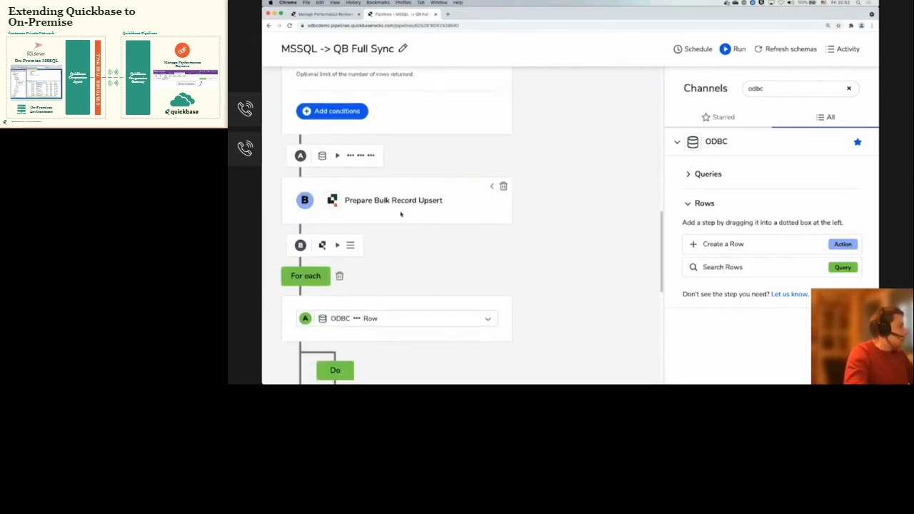
scroll(412, 217, down, 1)
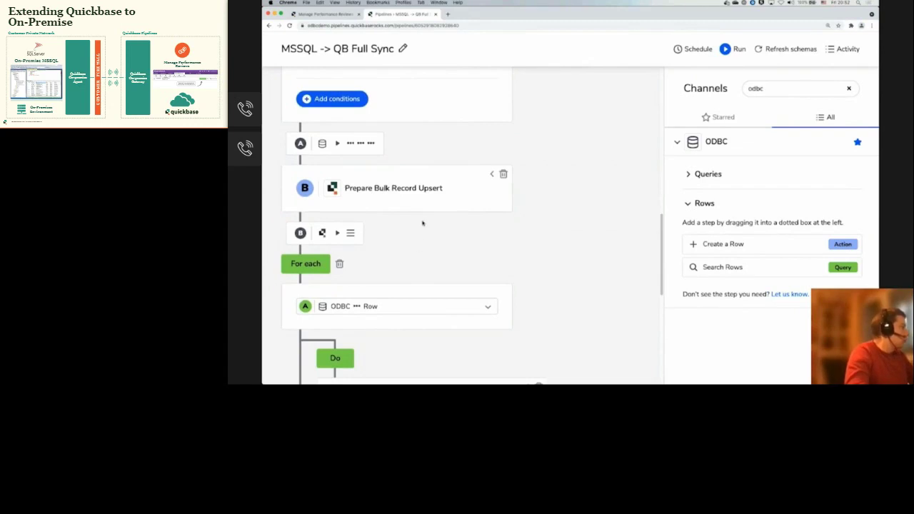
scroll(422, 222, down, 2)
scroll(422, 222, down, 1)
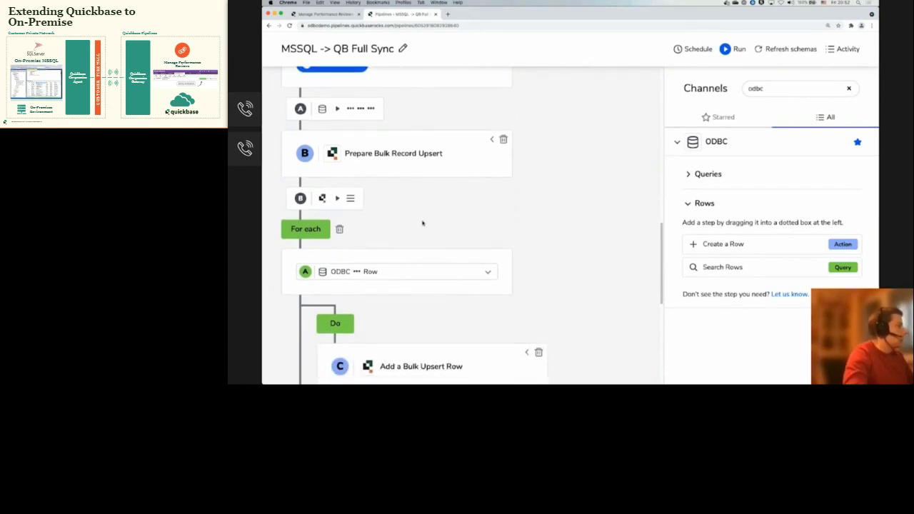
scroll(422, 223, down, 1)
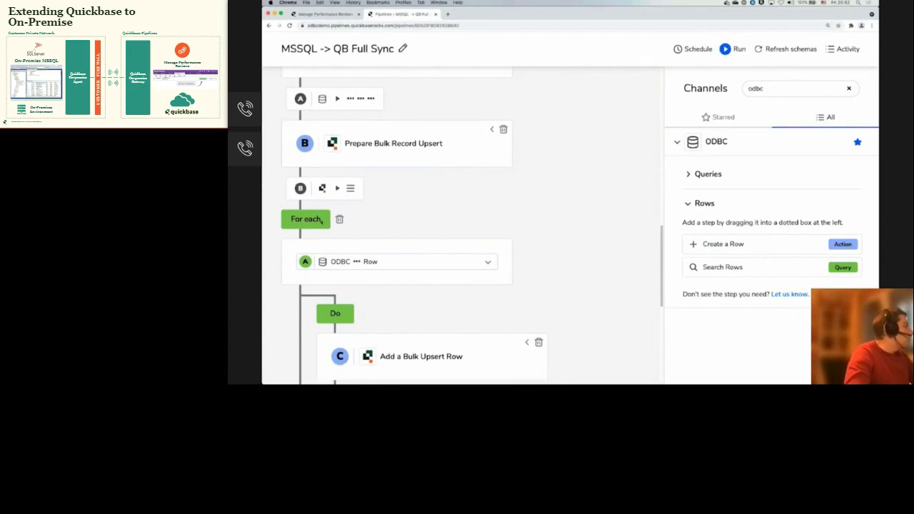
scroll(314, 263, up, 10)
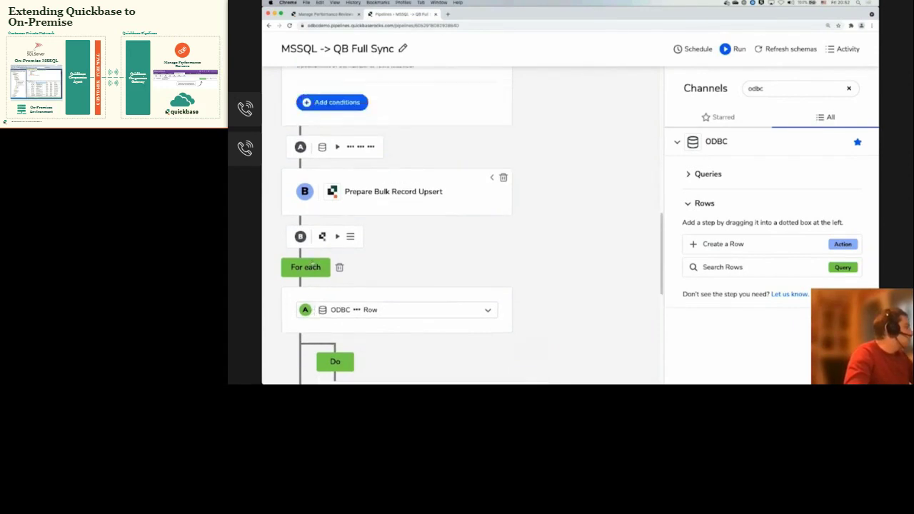
scroll(396, 182, down, 14)
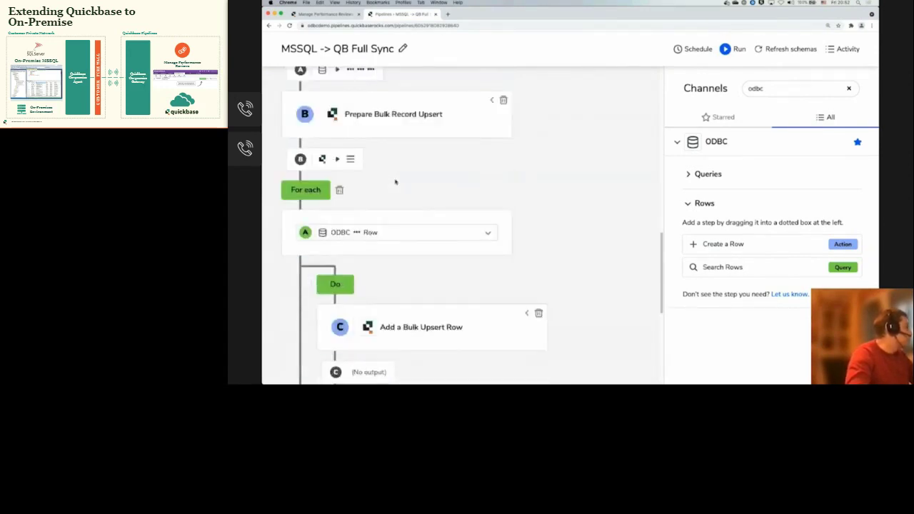
Step: Expand the Add a Bulk Upsert Row step and review its bulk record set and field mappings
click(528, 248)
scroll(465, 183, down, 5)
scroll(465, 186, up, 5)
scroll(465, 187, up, 15)
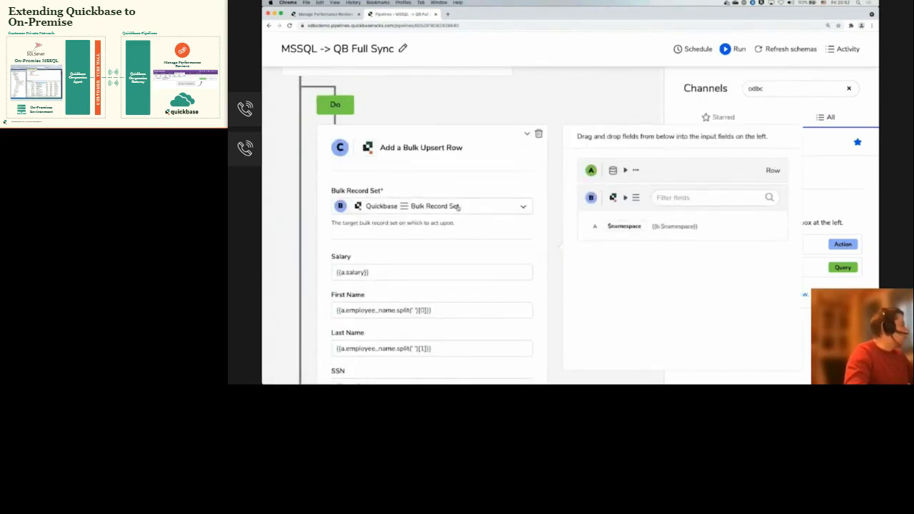
scroll(457, 207, down, 2)
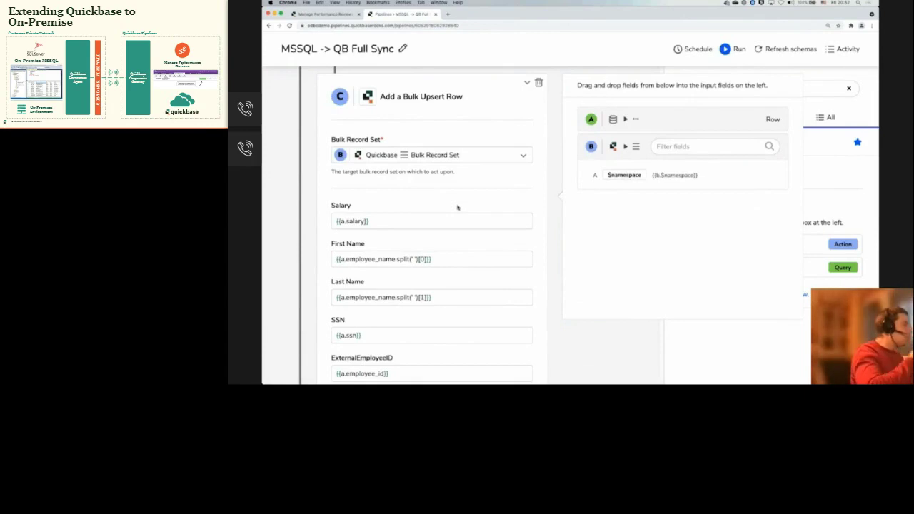
scroll(461, 195, up, 2)
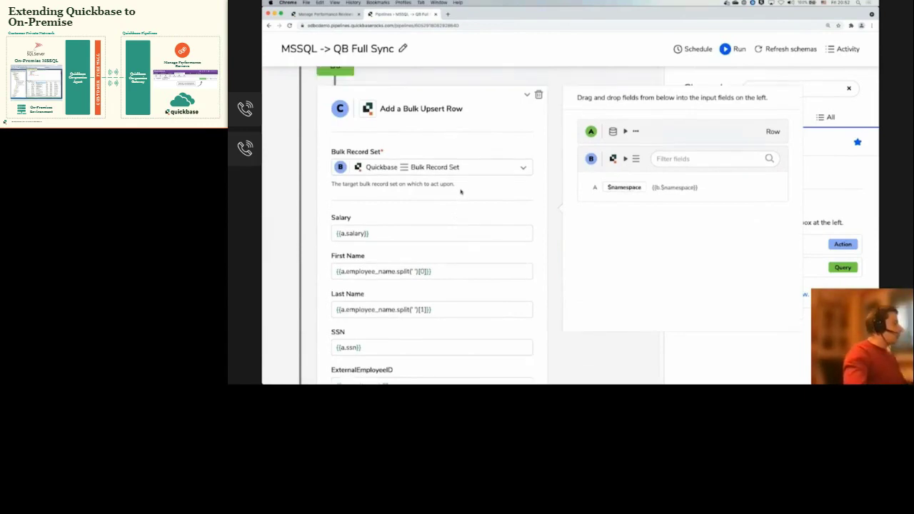
scroll(460, 193, down, 2)
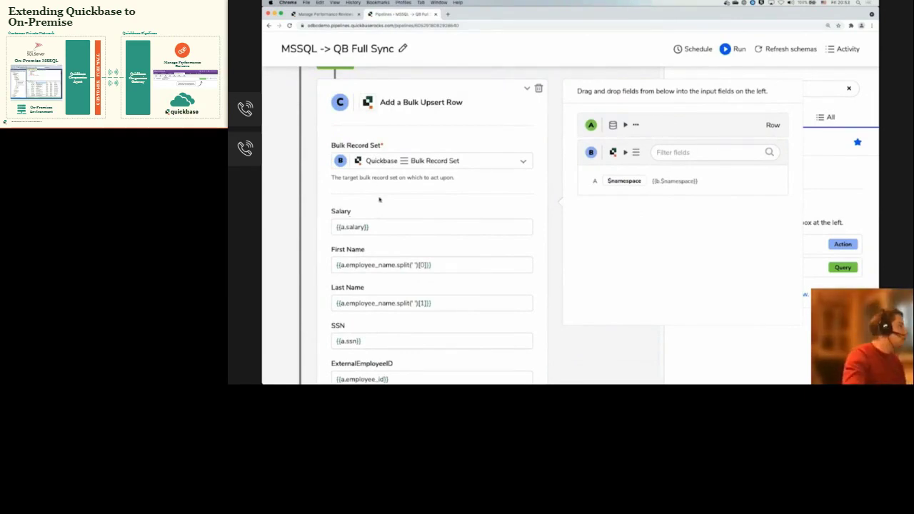
Step: Expand Prepare Bulk Record Upsert, review its account, table, fields and merge field, and collapse it again
scroll(382, 196, up, 8)
click(492, 89)
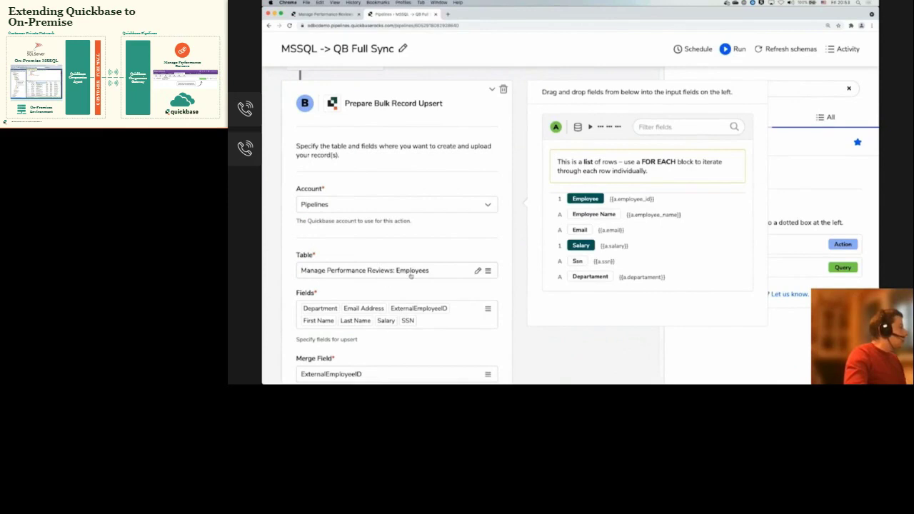
scroll(409, 274, down, 1)
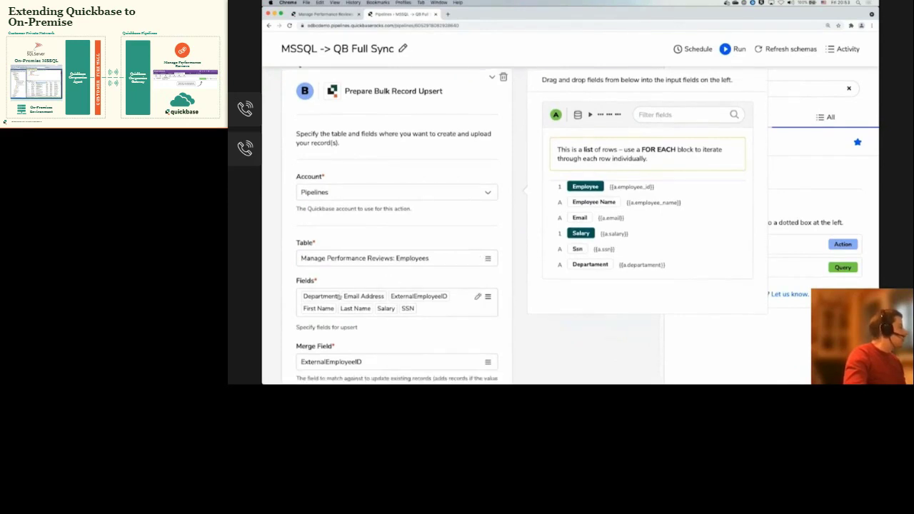
click(491, 79)
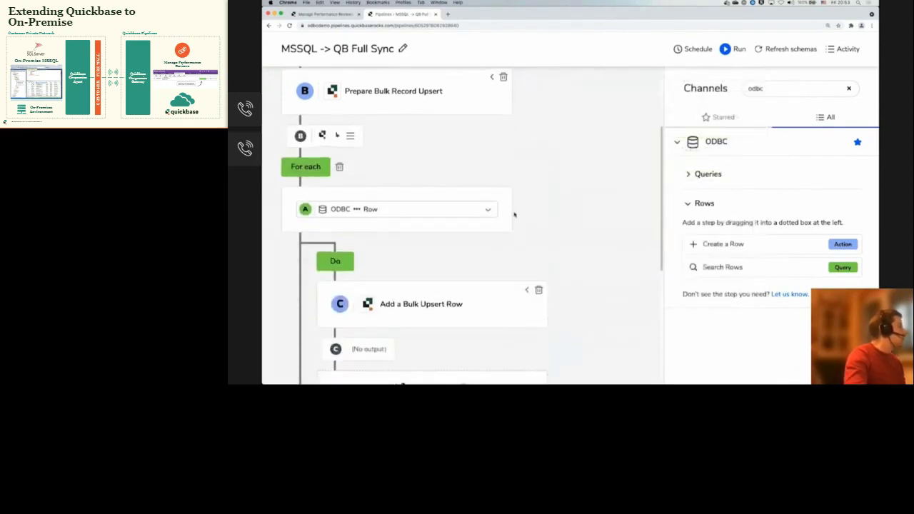
Step: Reopen the Add a Bulk Upsert Row step and examine the First Name expression that splits employee_name
scroll(514, 212, down, 5)
click(525, 173)
scroll(461, 250, down, 3)
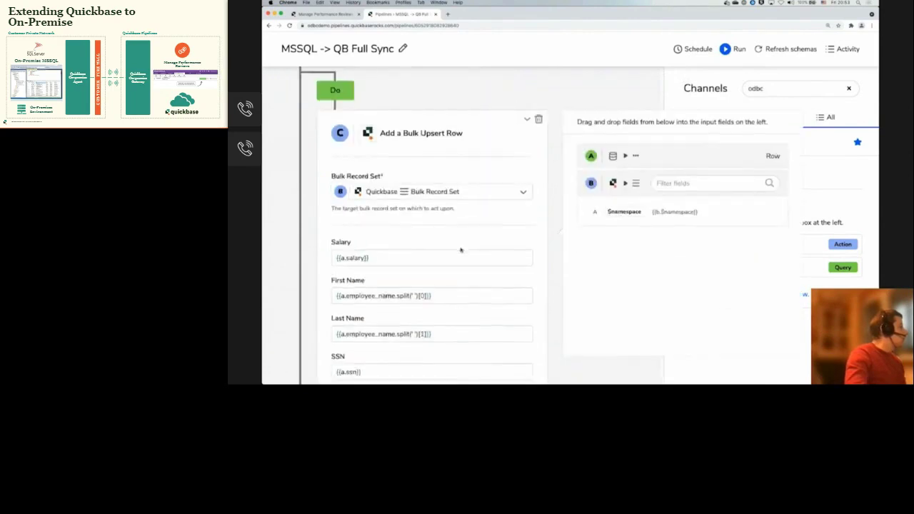
click(438, 240)
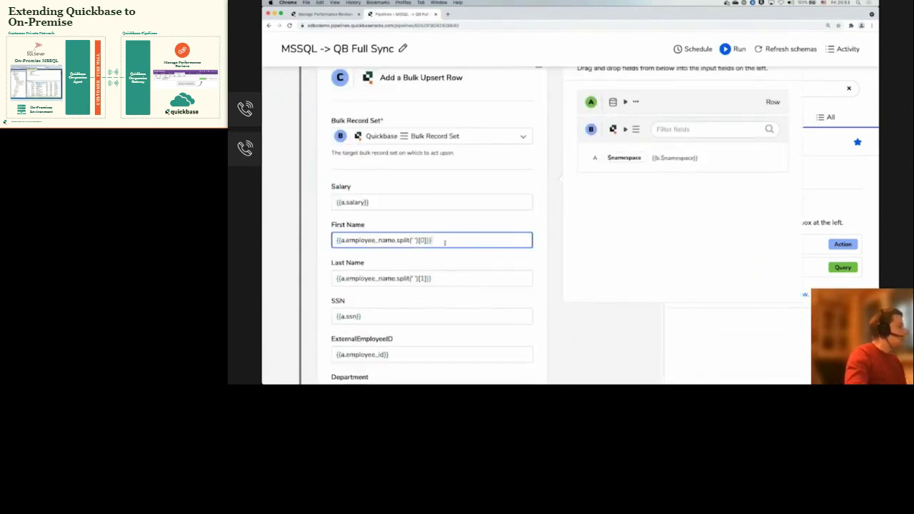
triple_click(444, 240)
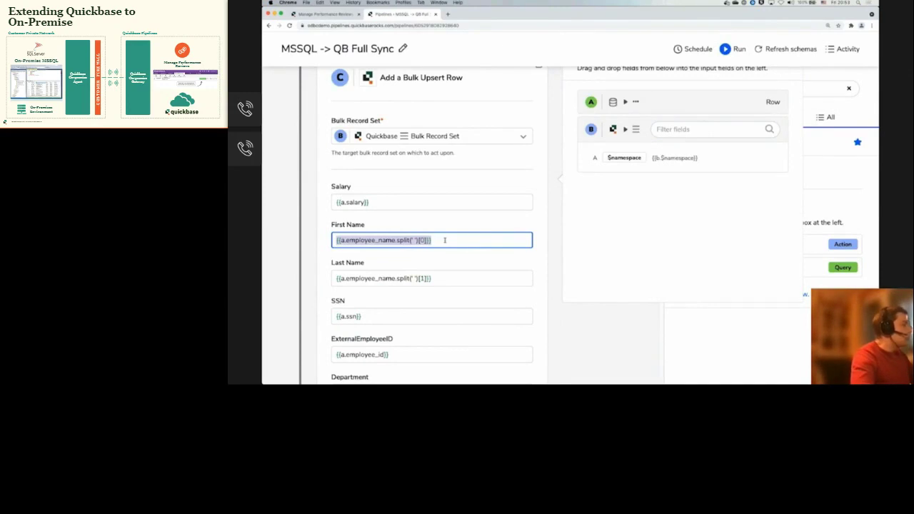
scroll(444, 236, down, 1)
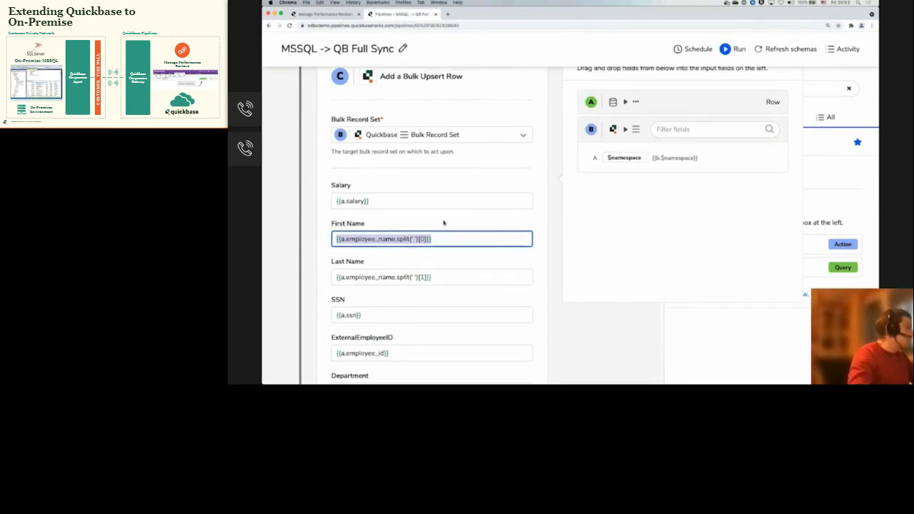
scroll(444, 222, down, 1)
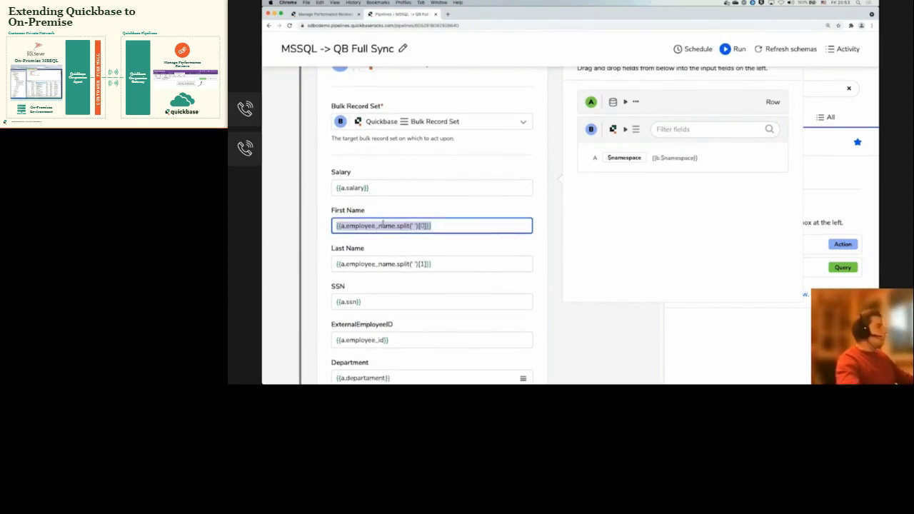
double_click(370, 226)
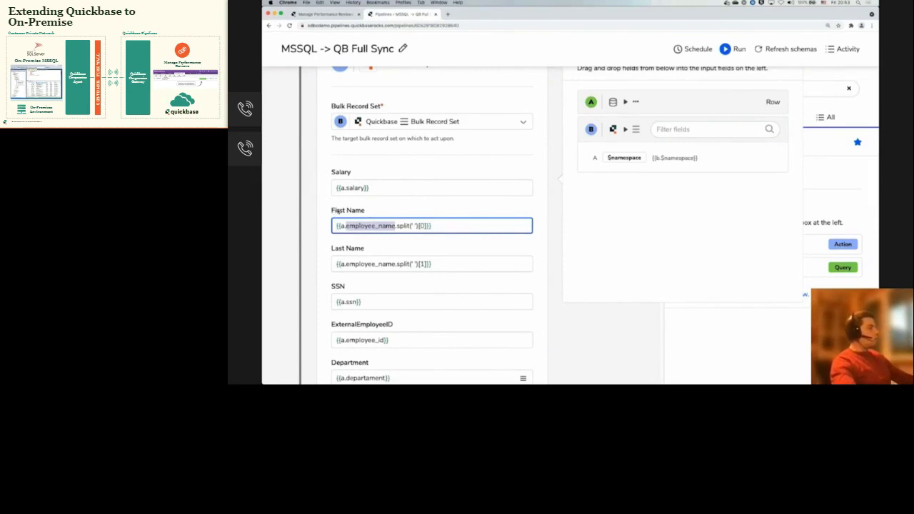
click(438, 225)
Step: Compare the Last Name split expression with the First Name one in the Add a Bulk Upsert Row step
click(441, 264)
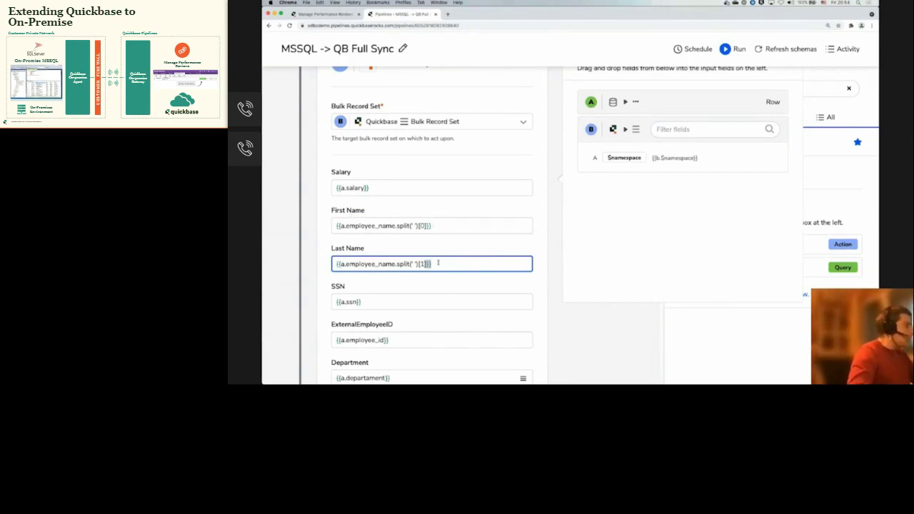
scroll(438, 263, down, 1)
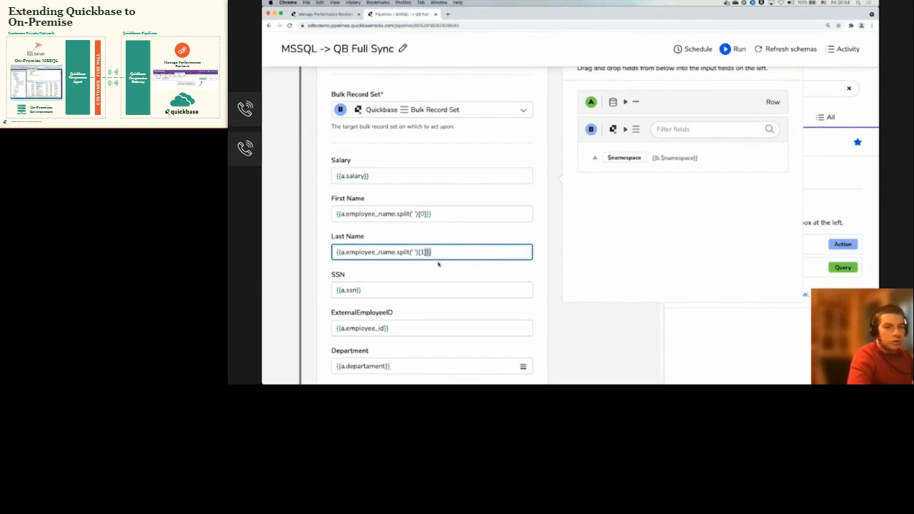
click(450, 213)
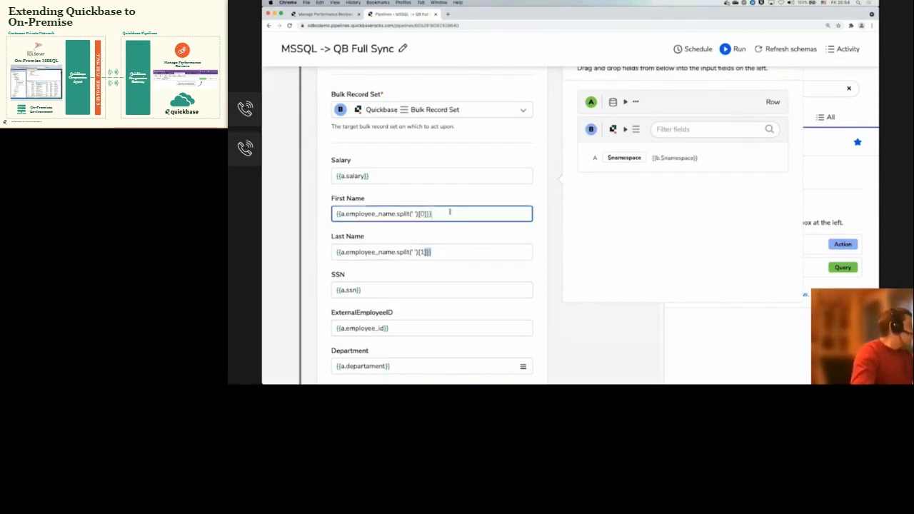
scroll(459, 222, down, 1)
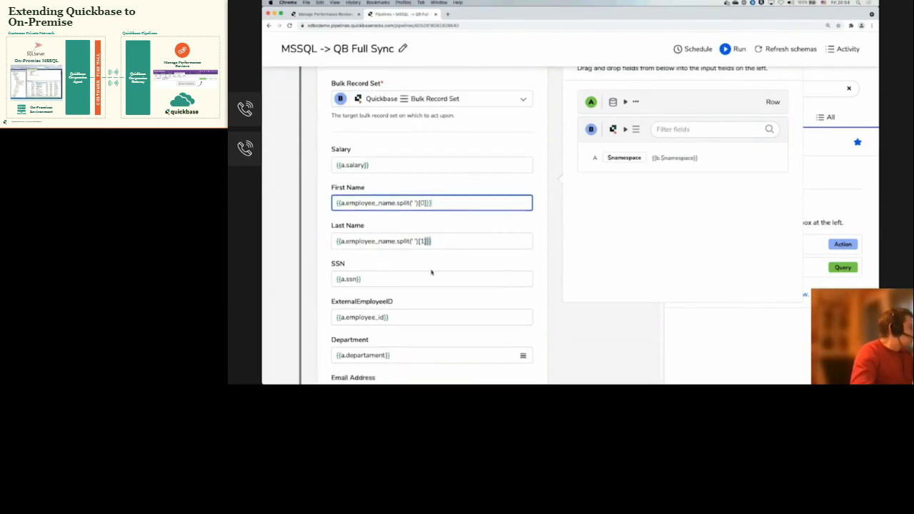
Step: Check the remaining bulk upsert field mappings, collapse that step and view the Commit Upsert step that closes the pipeline
scroll(431, 272, down, 5)
scroll(431, 270, up, 15)
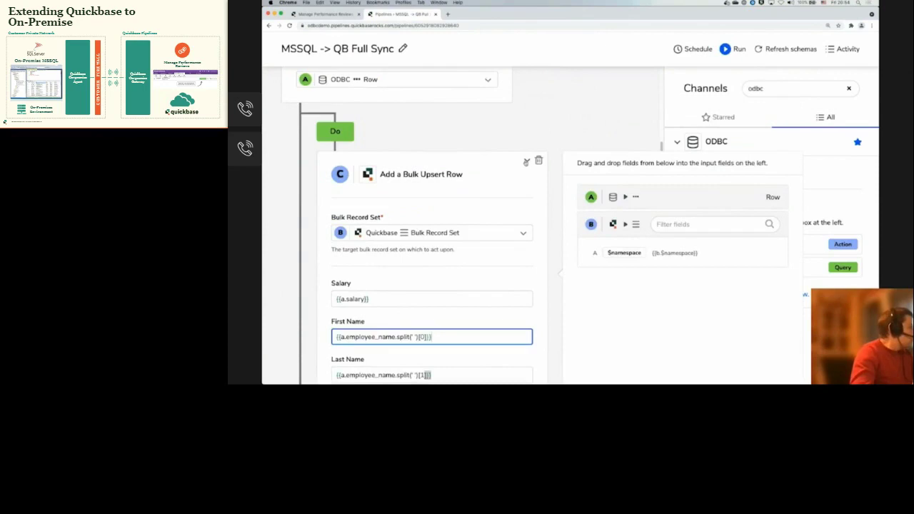
click(527, 162)
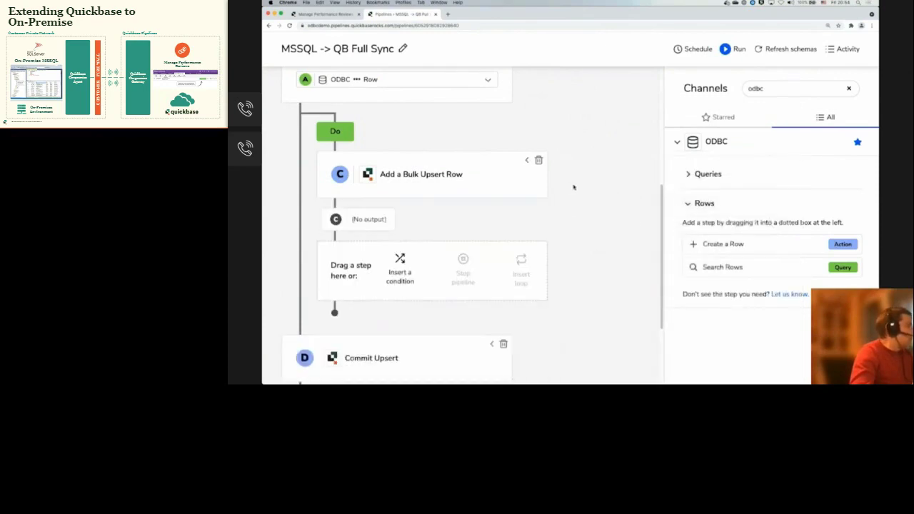
scroll(573, 187, down, 3)
scroll(573, 187, down, 2)
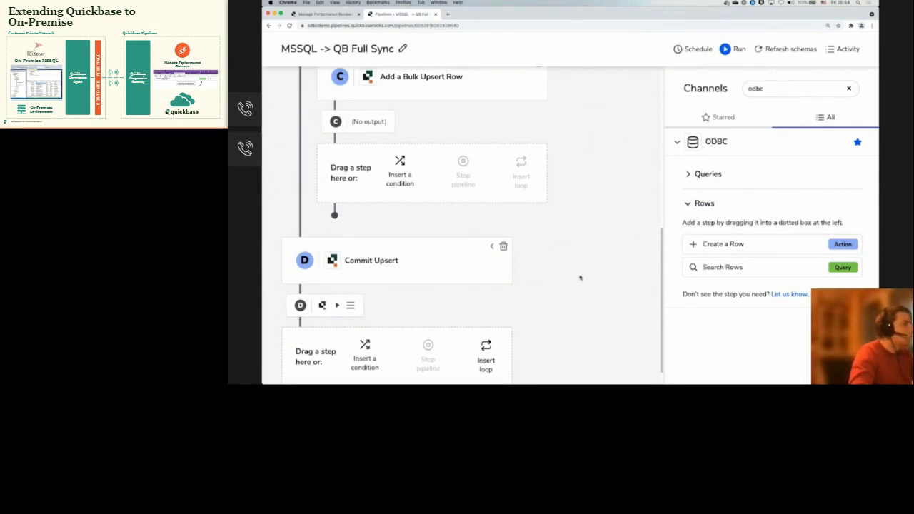
Step: Run the MSSQL -> QB Full Sync pipeline, review its run output through the committed upsert, and close the run window
scroll(593, 259, down, 1)
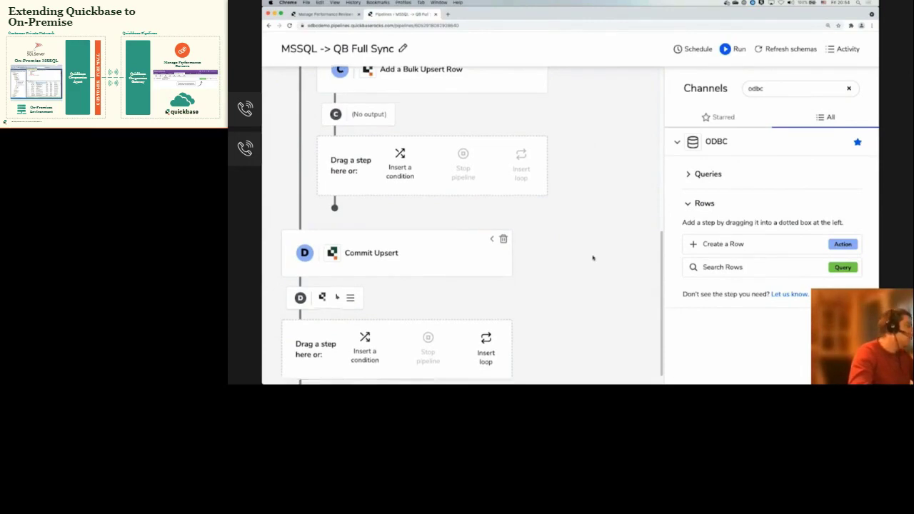
scroll(593, 258, down, 1)
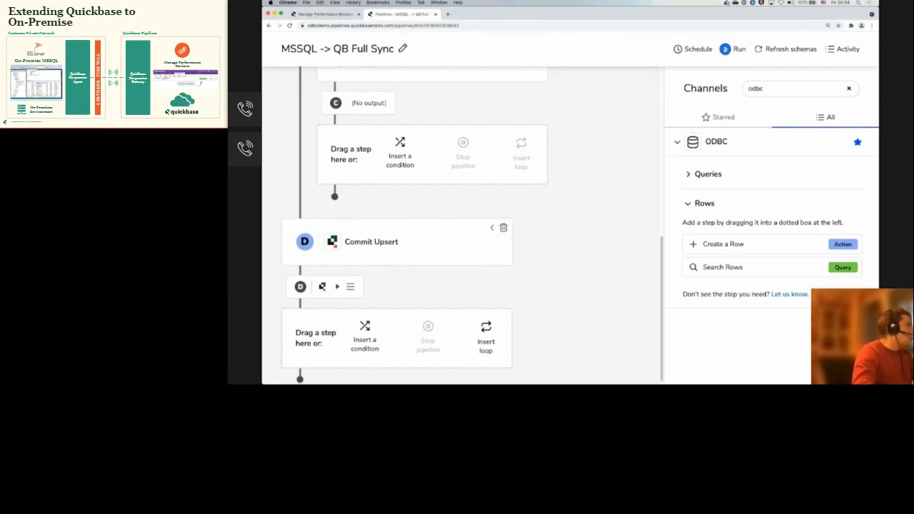
click(725, 49)
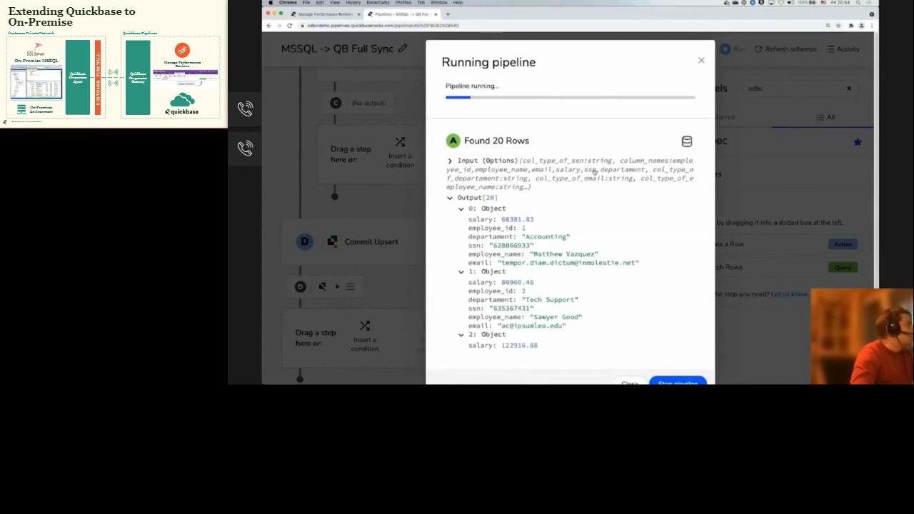
click(449, 199)
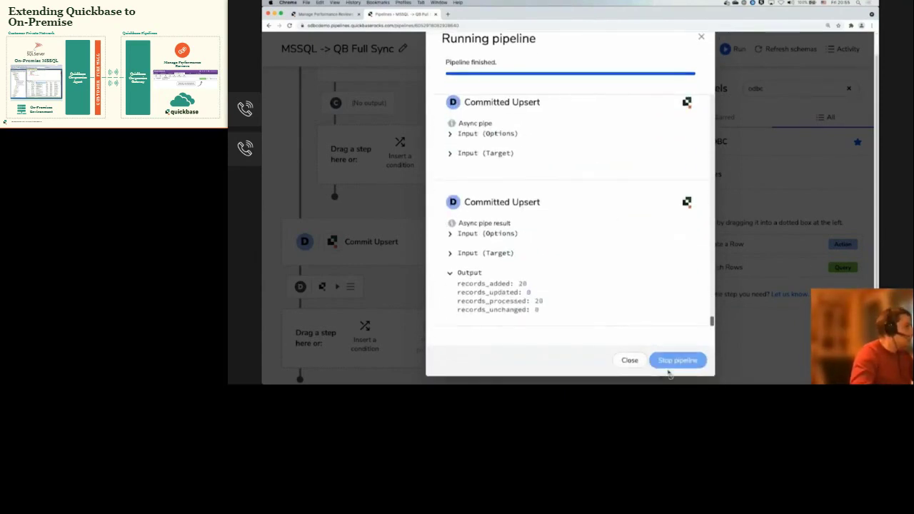
click(629, 361)
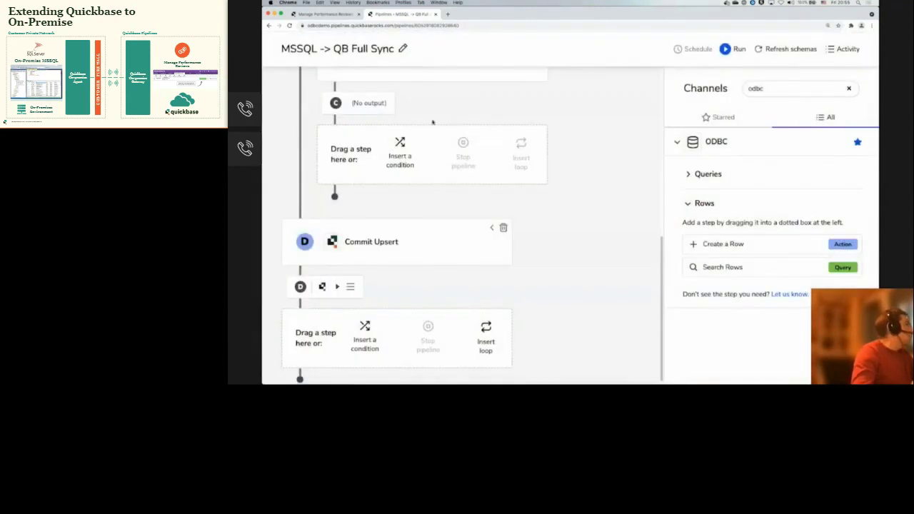
Step: Switch to the Manage Performance Reviews app and reload its Employees table to check the synced employee records
click(324, 14)
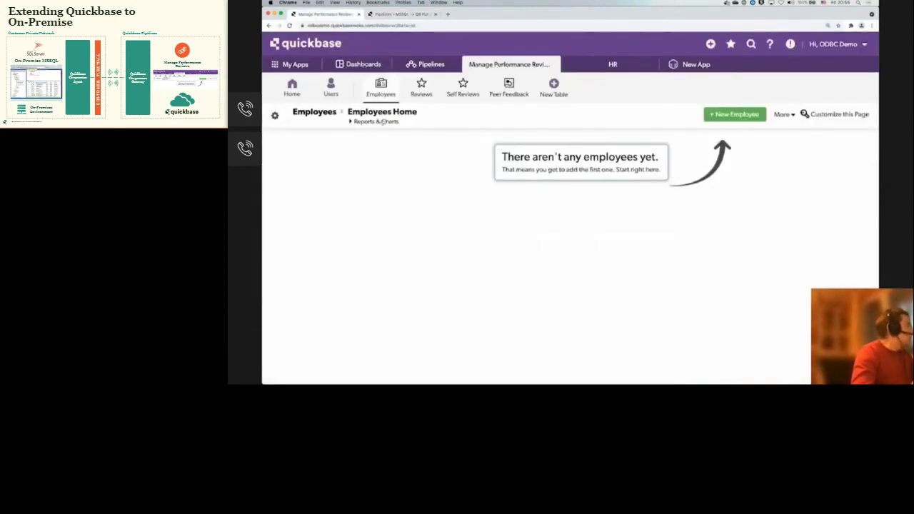
click(381, 91)
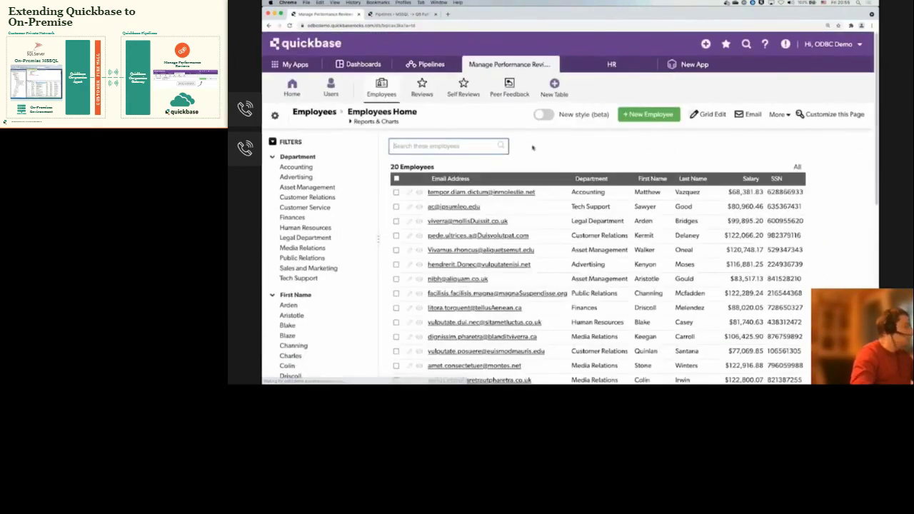
scroll(667, 175, down, 1)
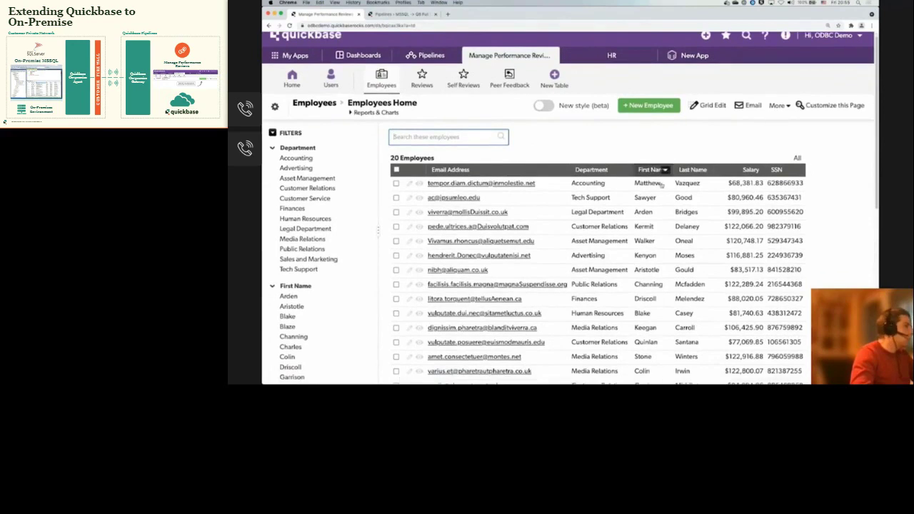